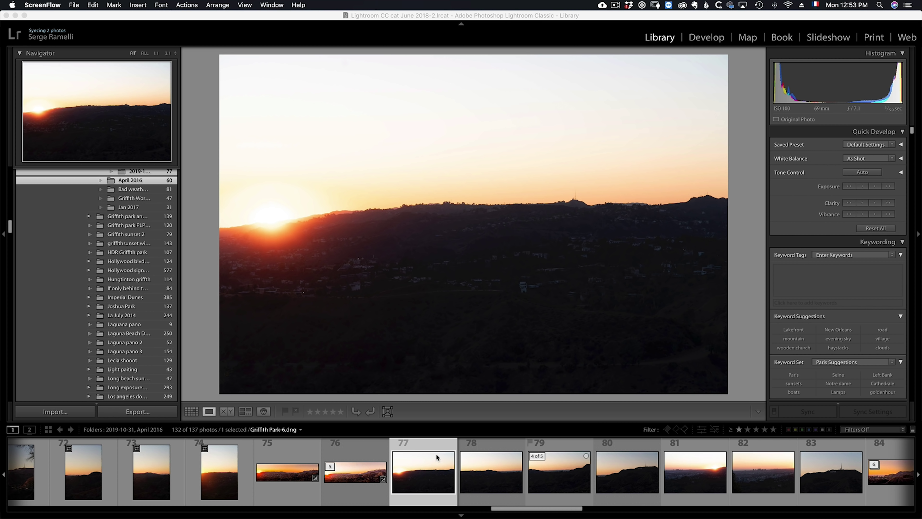
# Shift-select filmstrip thumbnails 77 through 80 so all four sunset photos are selected
pyautogui.keyDown('shift'); pyautogui.click(621, 446); pyautogui.keyUp('shift')
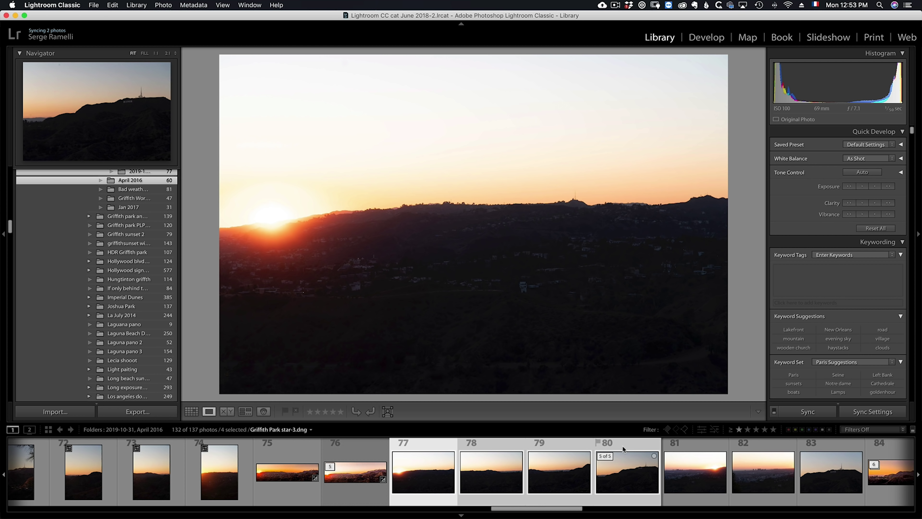
# Preview the four sunset photos merged as a panorama with Fill Edges turned on
pyautogui.rightClick(628, 446)
pyautogui.moveTo(712, 316)
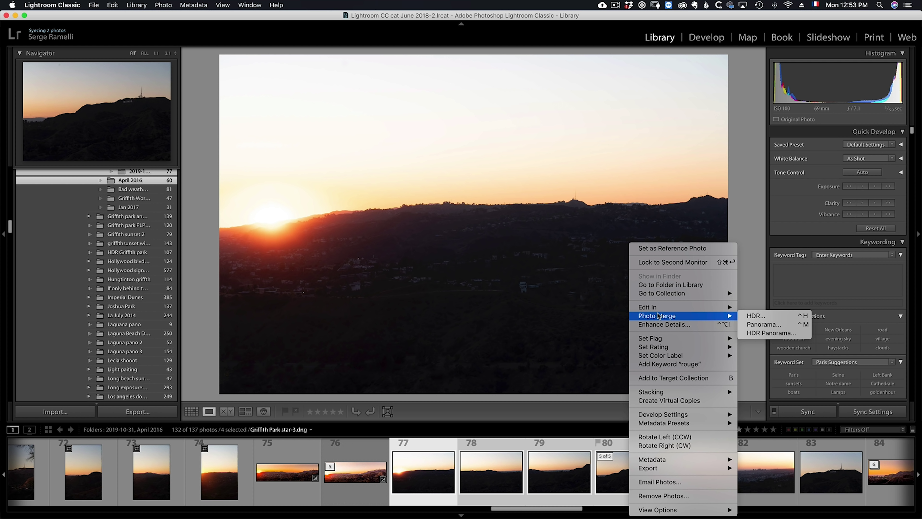
pyautogui.click(761, 324)
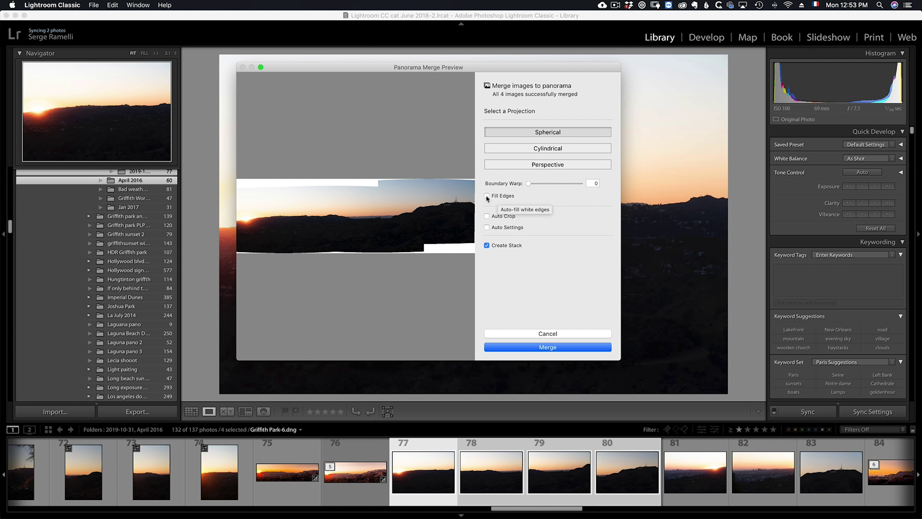
pyautogui.click(487, 196)
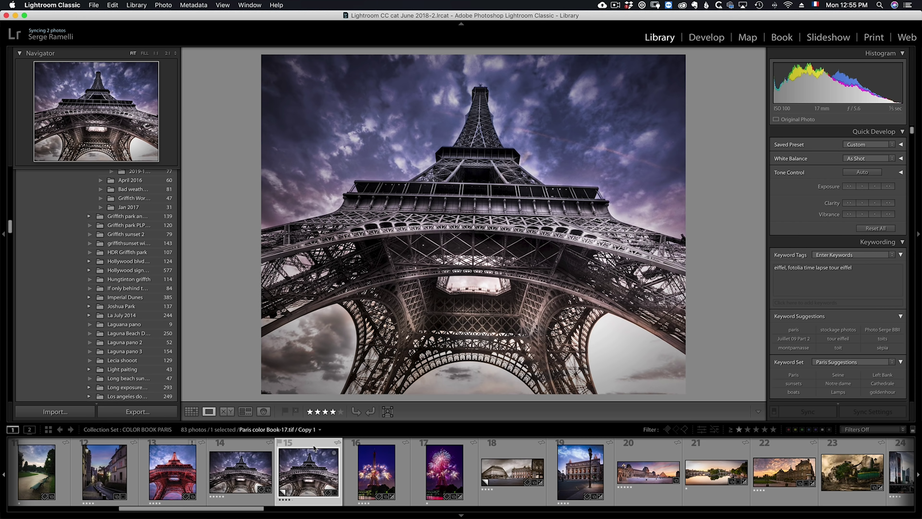
# Open the Export One File dialog for the Eiffel Tower photo and move it into view
pyautogui.rightClick(300, 476)
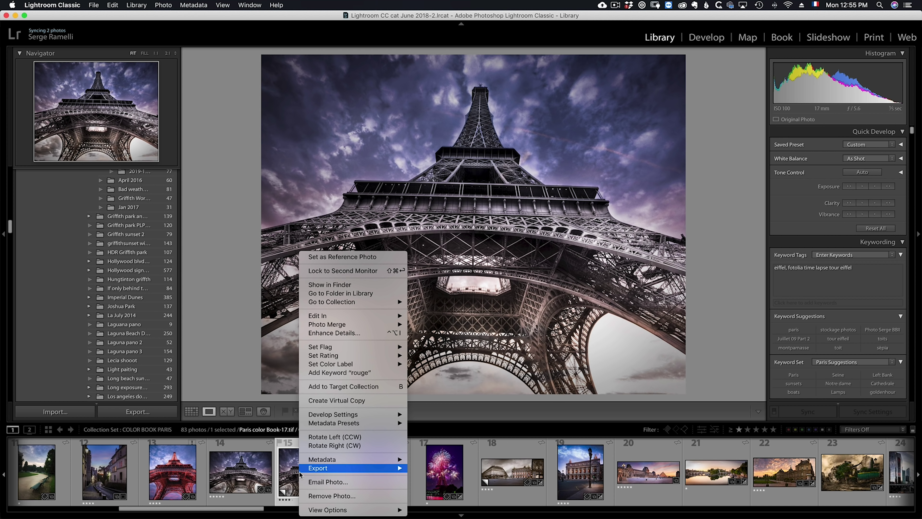
pyautogui.moveTo(349, 469)
pyautogui.click(428, 367)
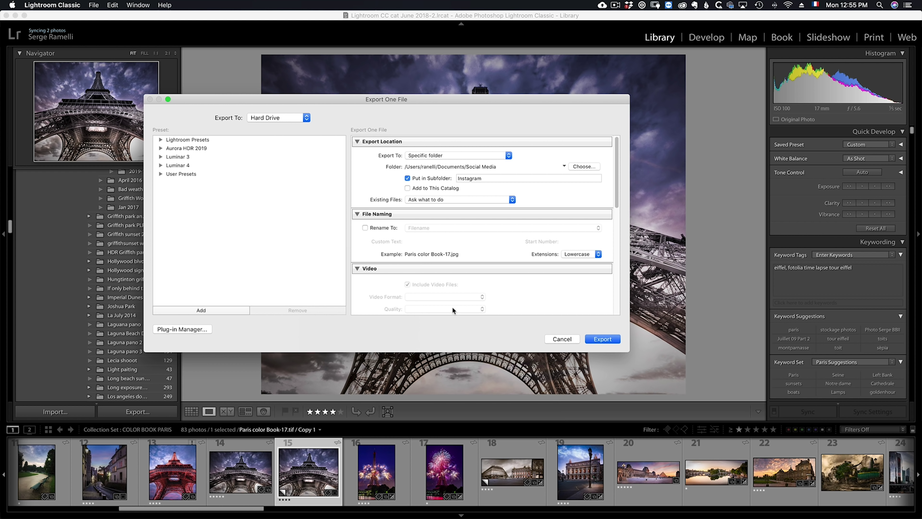
pyautogui.moveTo(387, 101); pyautogui.dragTo(479, 79)
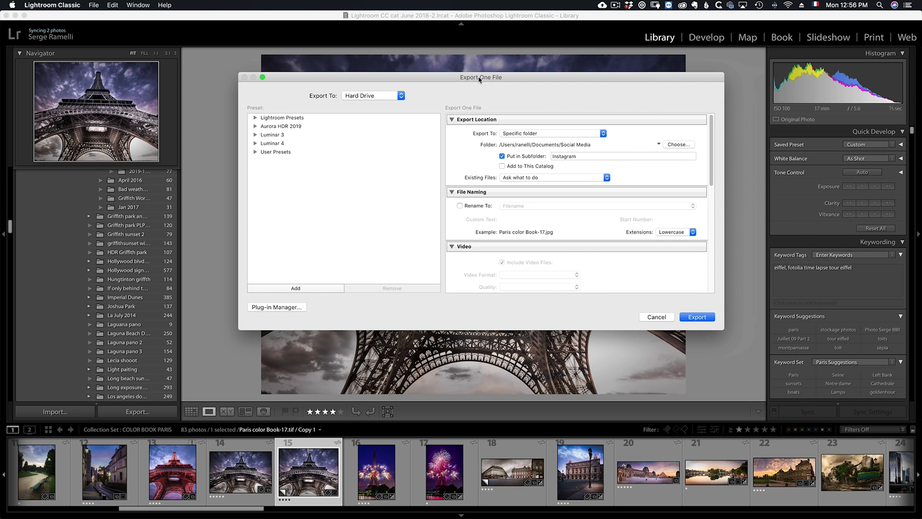
# Make a new 'Social Media' folder in Documents and choose it as the export folder
pyautogui.click(546, 133)
pyautogui.click(546, 133)
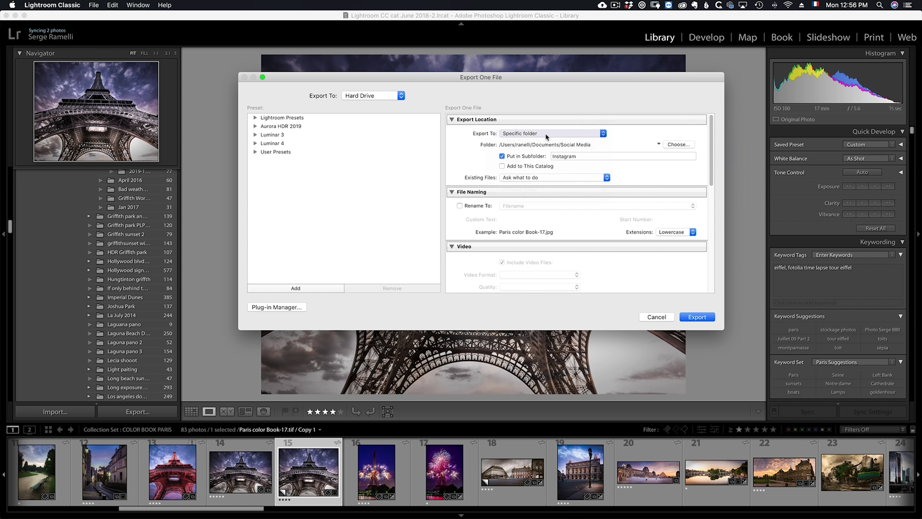
pyautogui.click(690, 145)
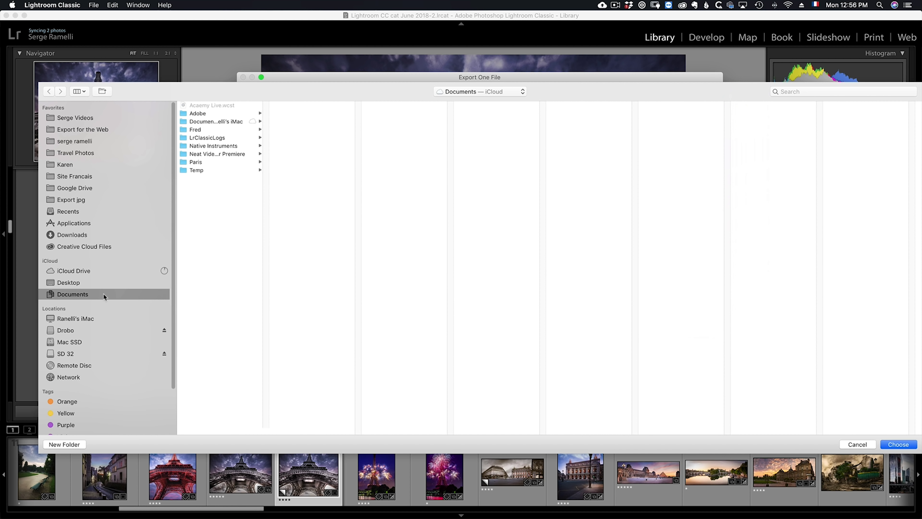
pyautogui.click(63, 445)
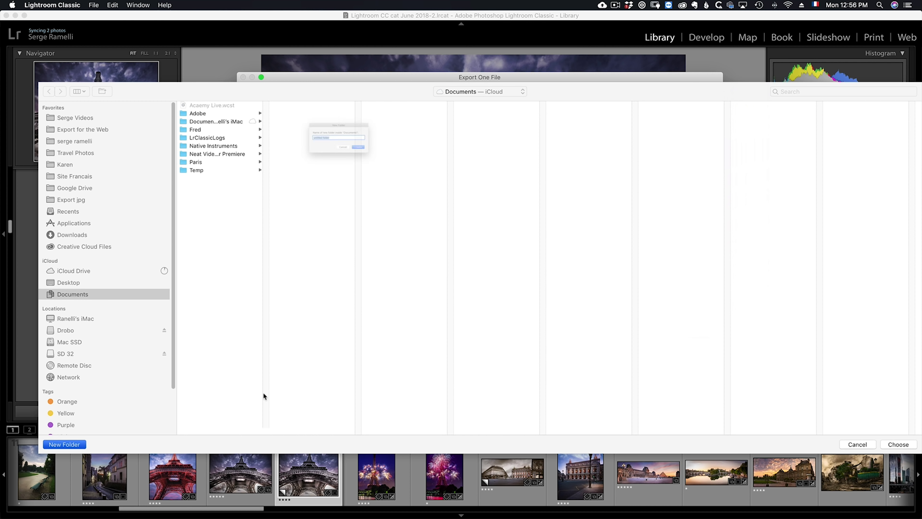
pyautogui.write('Socail')
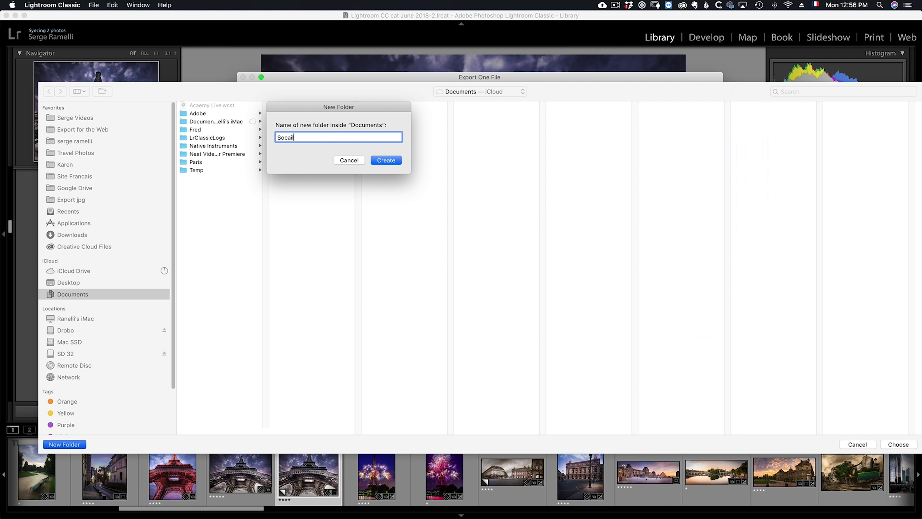
pyautogui.press('BackSpace')
pyautogui.press('BackSpace')
pyautogui.press('BackSpace')
pyautogui.write('ial Media')
pyautogui.press('Return')
pyautogui.click(904, 441)
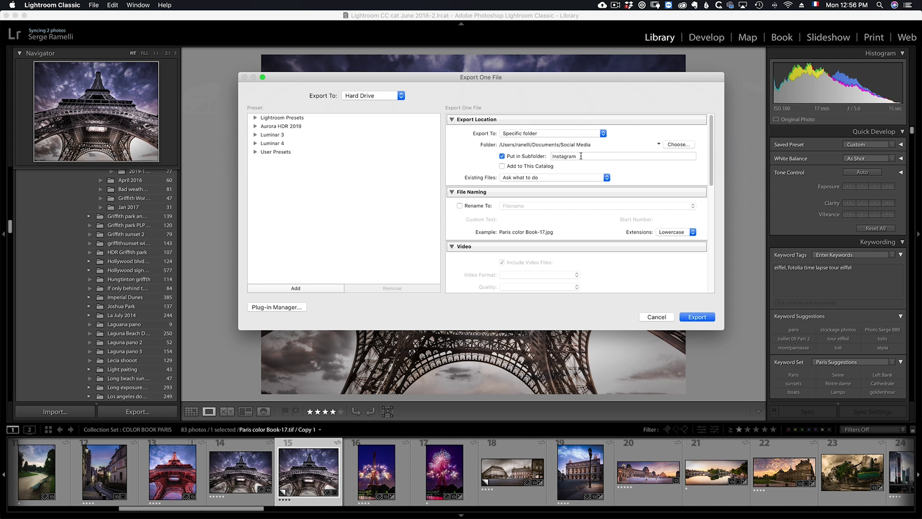
# Set the export subfolder to 500 PX, JPEG quality to 81, and turn off Resize to Fit
pyautogui.doubleClick(581, 156)
pyautogui.write('S00 P')
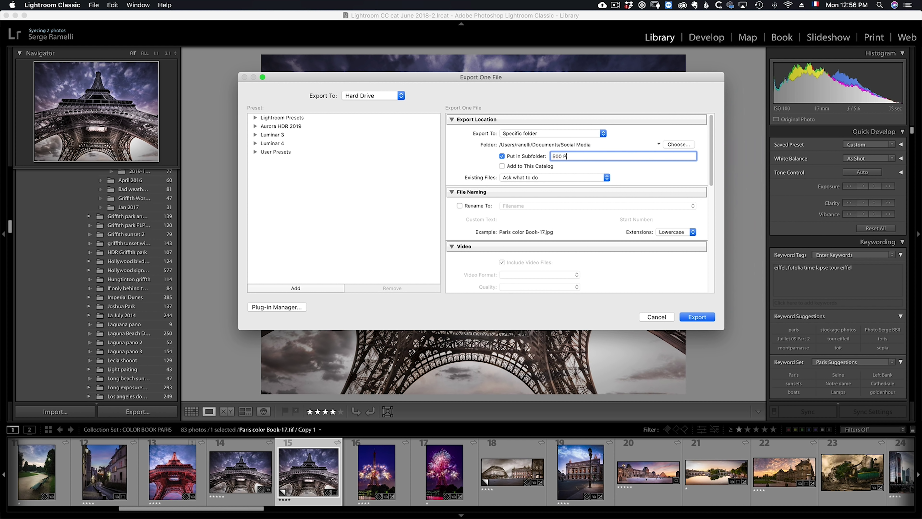
pyautogui.write('X')
pyautogui.scroll(-5, 625, 156)
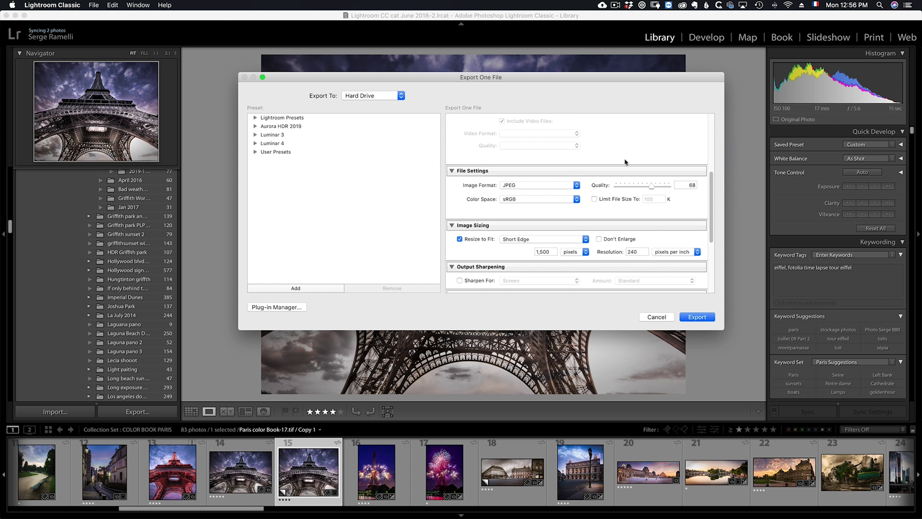
pyautogui.moveTo(652, 186); pyautogui.dragTo(659, 186)
pyautogui.click(476, 240)
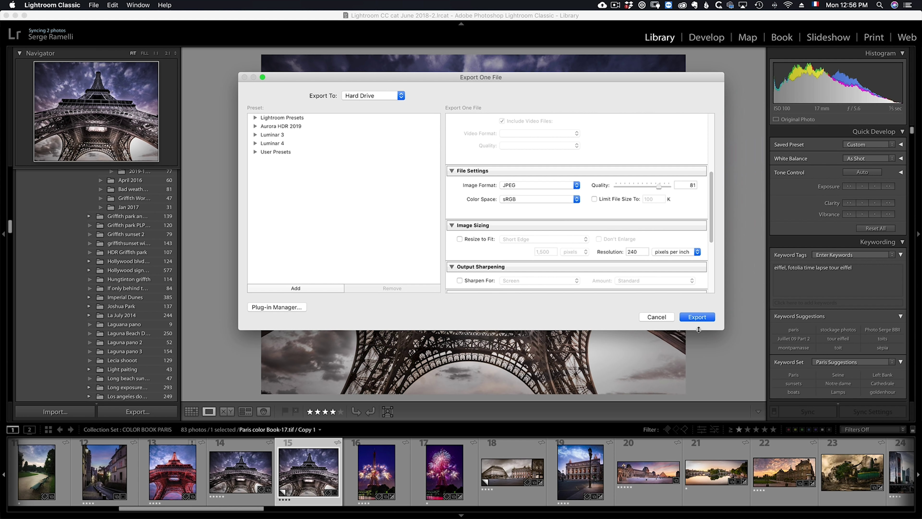
# Save these settings as preset '500 px' in a new Social Media preset folder
pyautogui.click(295, 288)
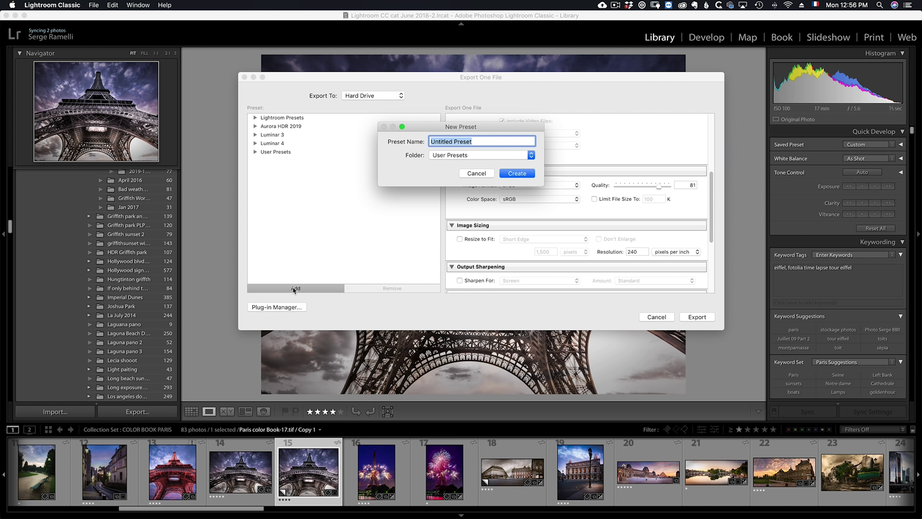
pyautogui.click(485, 154)
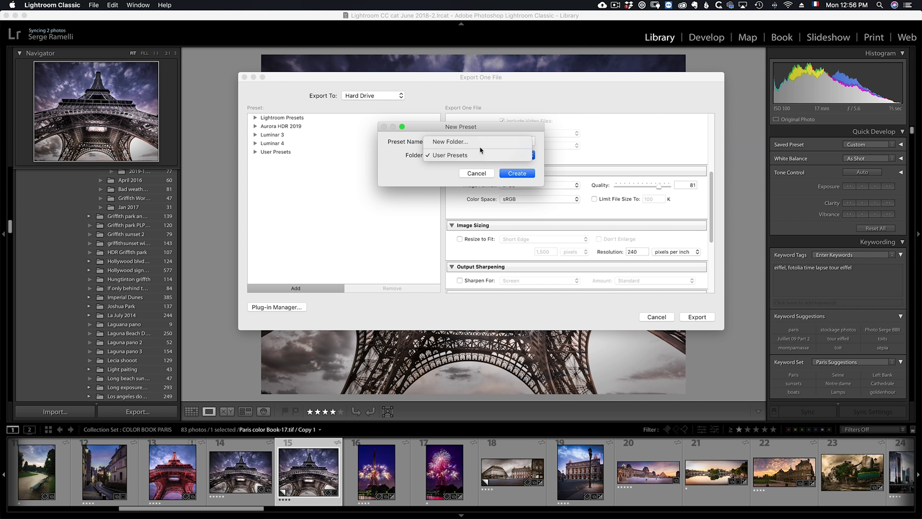
pyautogui.click(479, 143)
pyautogui.write('Social Media')
pyautogui.click(521, 166)
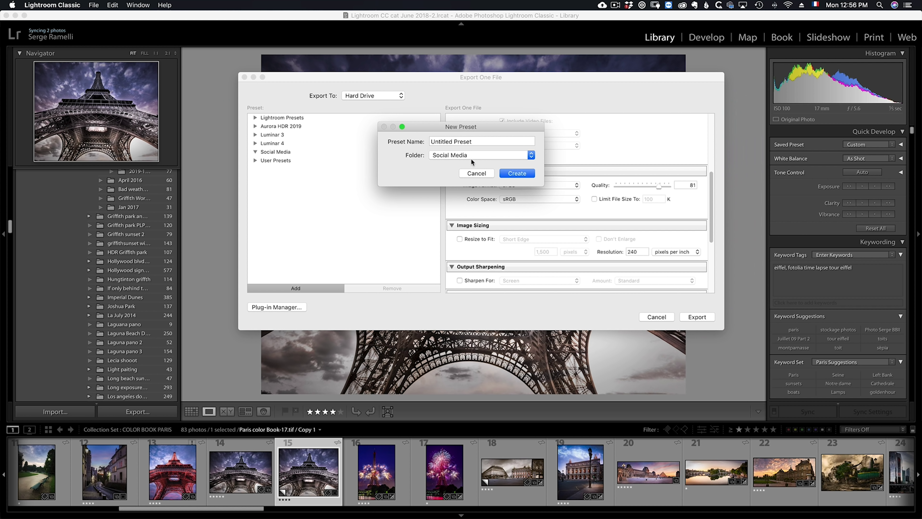
pyautogui.click(474, 142)
pyautogui.write('500 px')
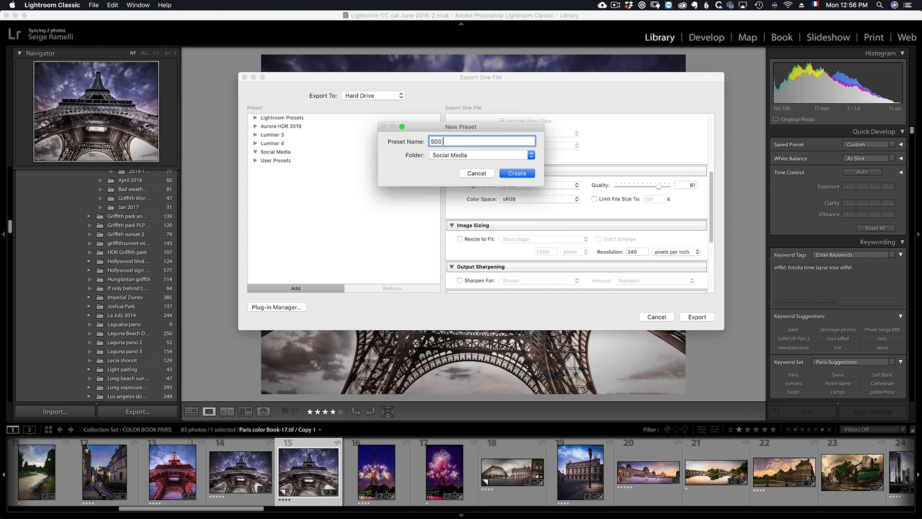
pyautogui.click(523, 174)
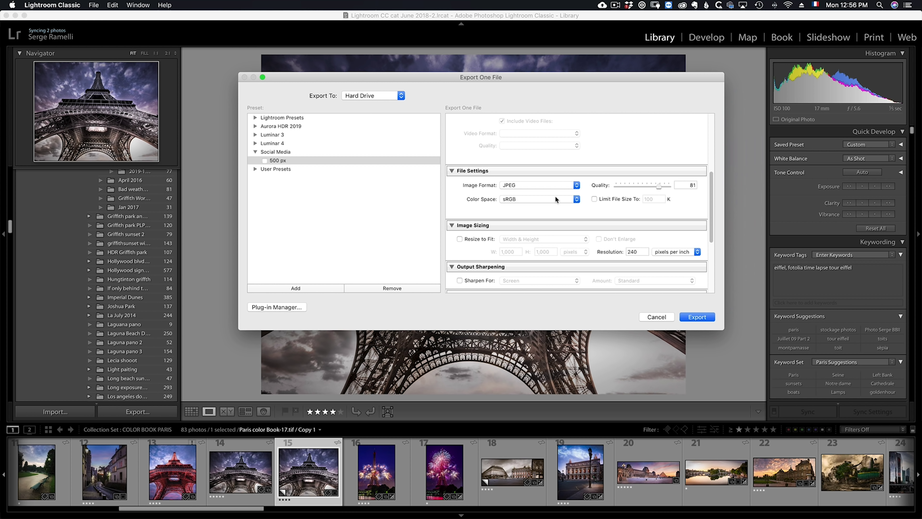
# Set the subfolder to Instagram and resize to fit the short edge at 1500 pixels
pyautogui.scroll(5, 638, 222)
pyautogui.scroll(1, 638, 222)
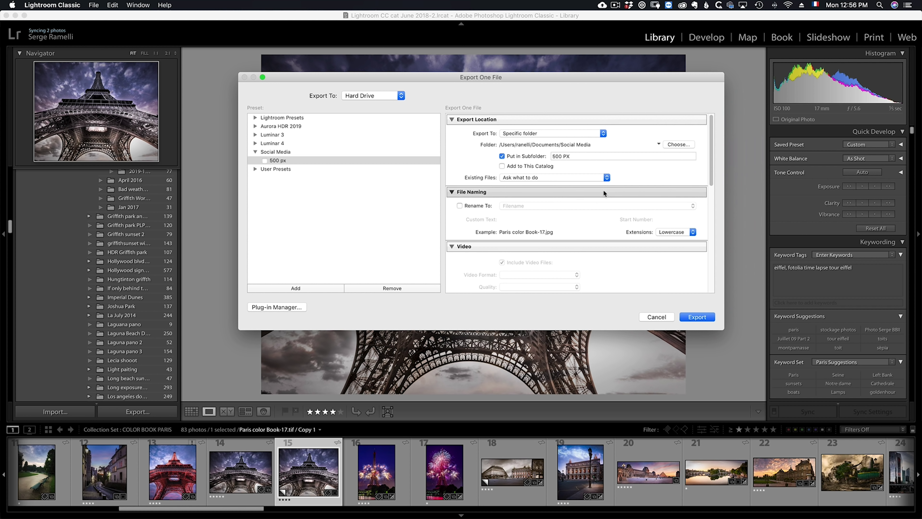
pyautogui.tripleClick(578, 156)
pyautogui.write('In')
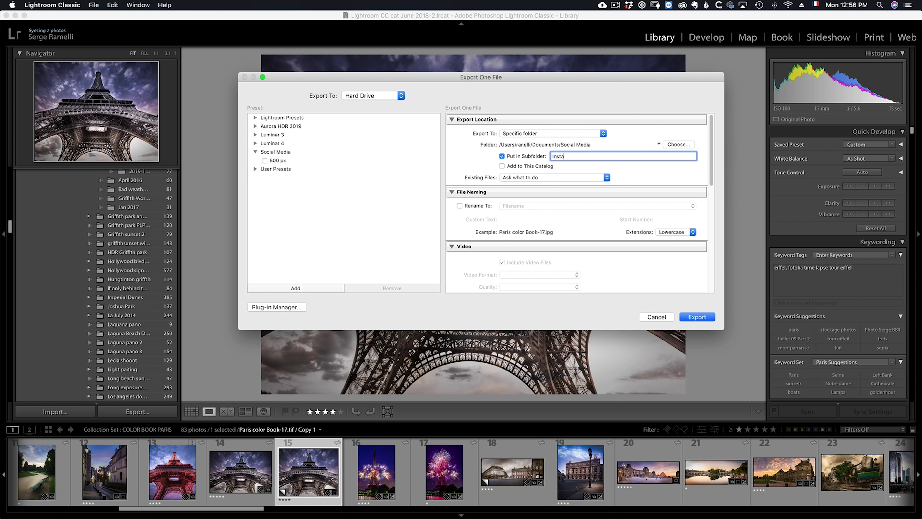
pyautogui.write('sta')
pyautogui.scroll(-10, 578, 203)
pyautogui.click(541, 178)
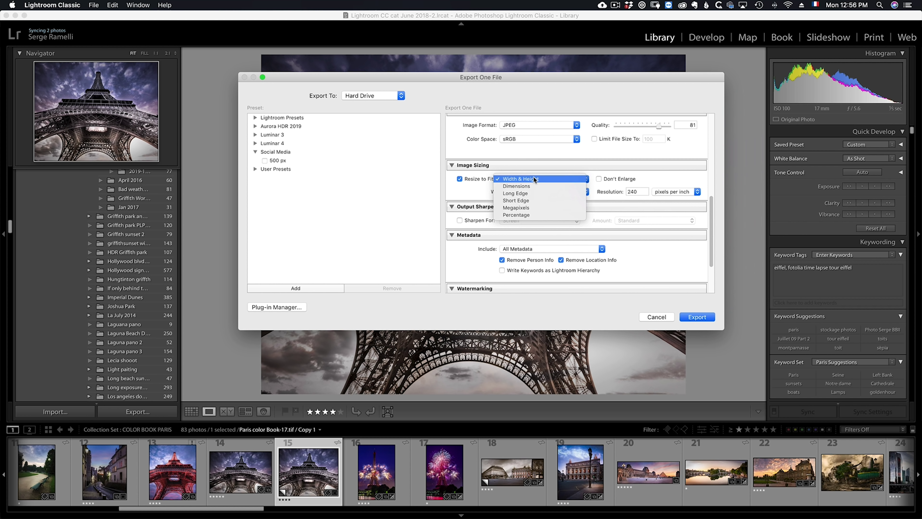
pyautogui.click(538, 199)
pyautogui.doubleClick(548, 192)
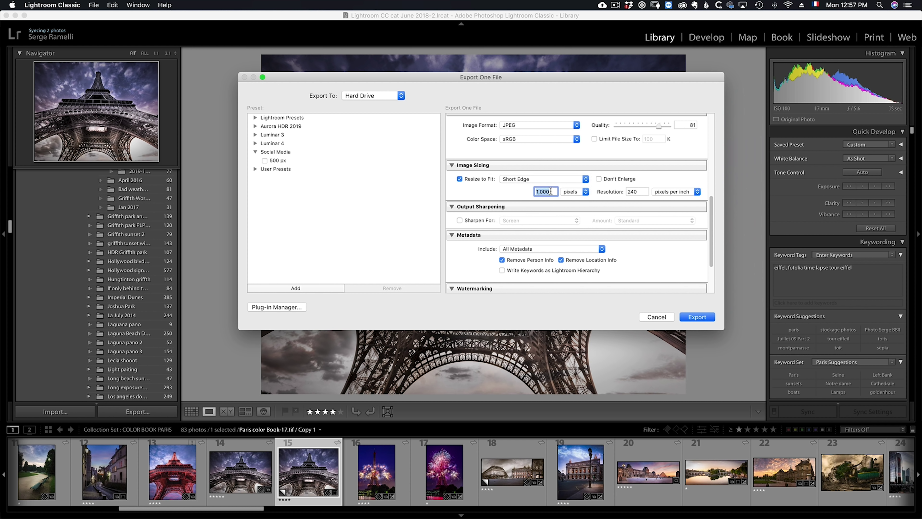
pyautogui.write('150')
pyautogui.scroll(3, 532, 228)
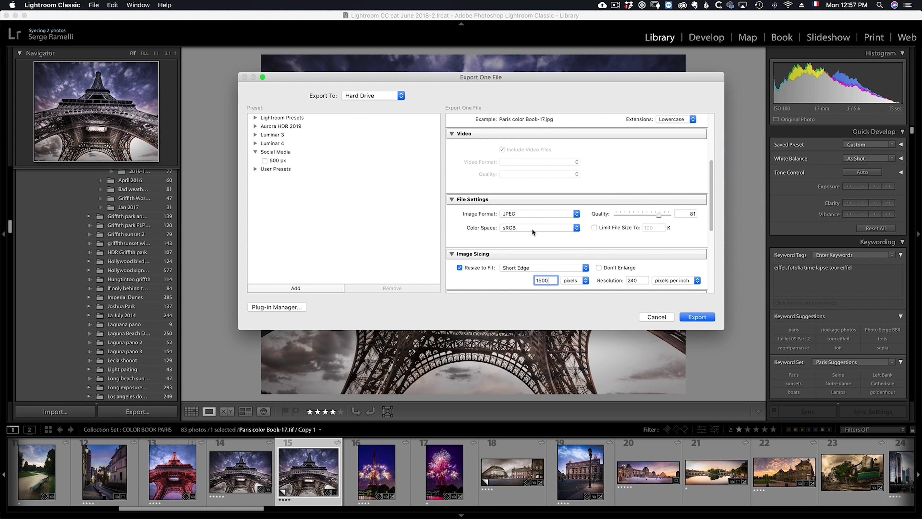
# Save these settings as an 'Instagram' preset in the Social Media folder
pyautogui.click(313, 289)
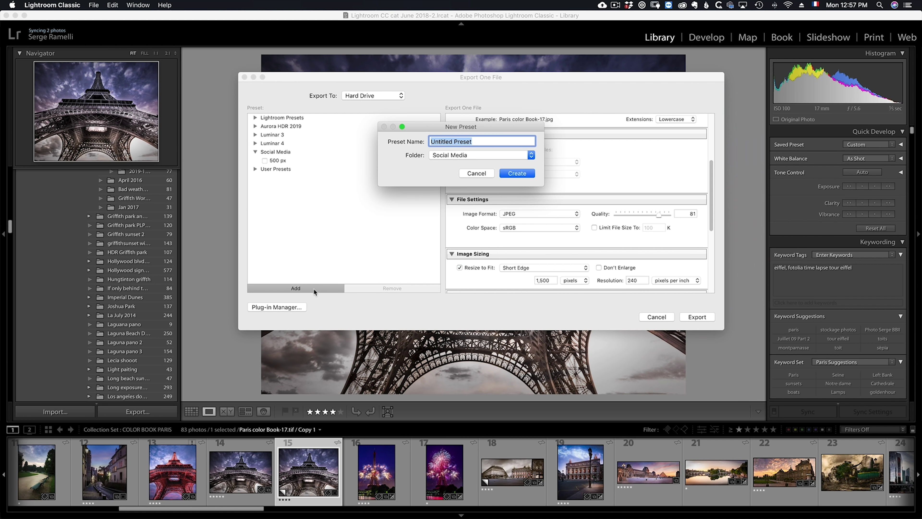
pyautogui.write('Instgagram')
pyautogui.press('Return')
# Change the export subfolder to Facebook and the short-edge size from 1,500 to 2000 pixels
pyautogui.scroll(5, 563, 135)
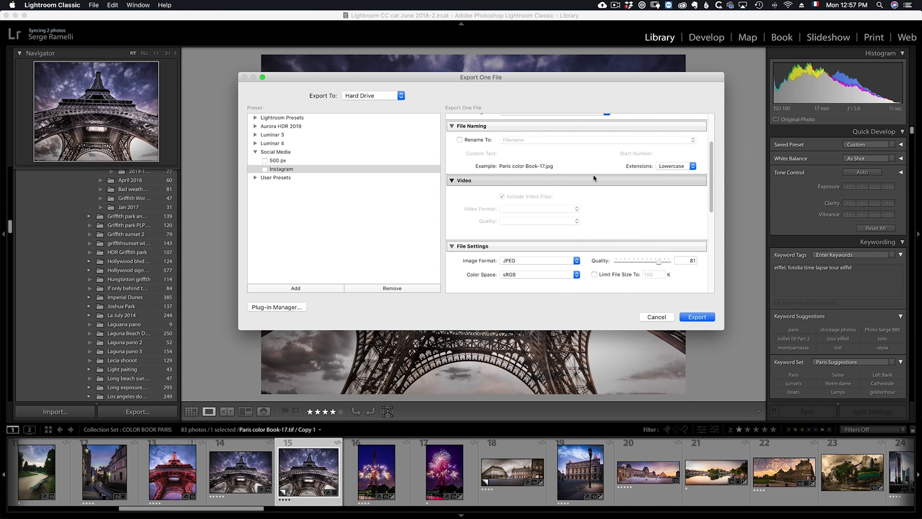
pyautogui.doubleClick(579, 156)
pyautogui.write('Fca')
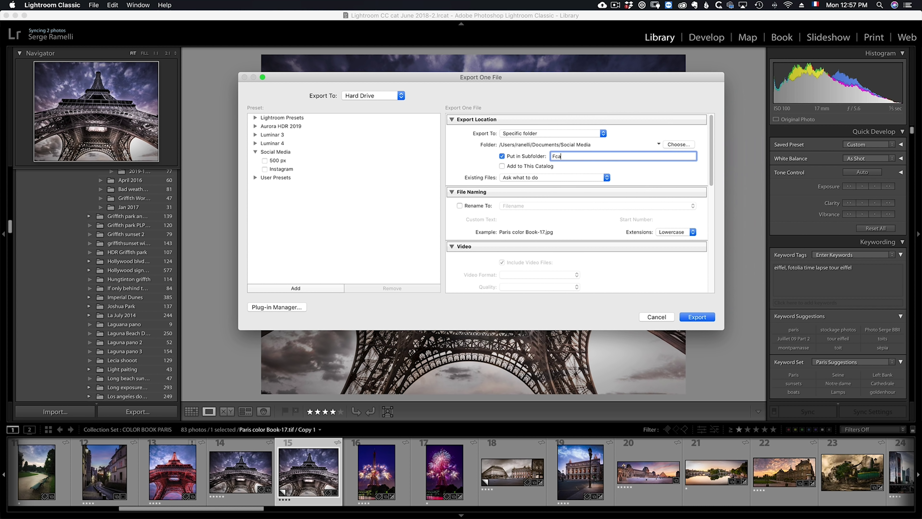
pyautogui.write('cebook')
pyautogui.scroll(-8, 599, 185)
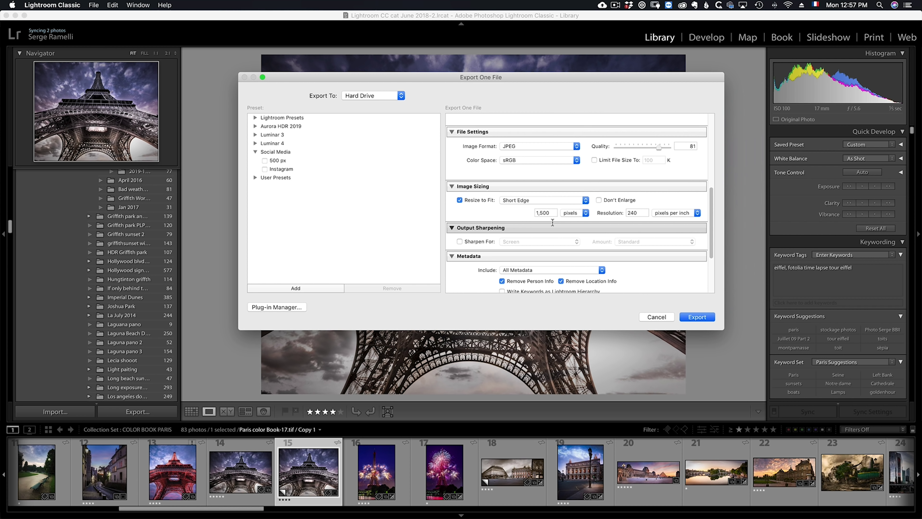
pyautogui.click(549, 214)
pyautogui.click(434, 157)
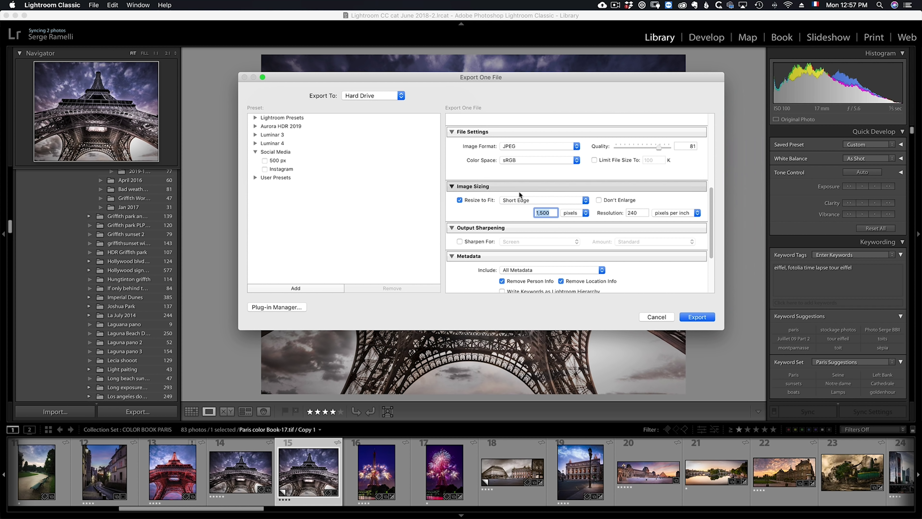
pyautogui.write('2000')
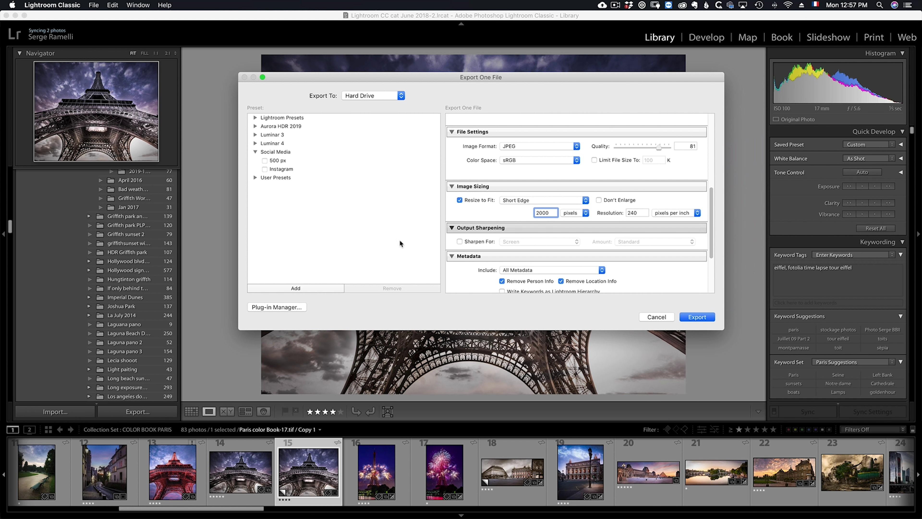
# Save the current settings as a 'Facebook' preset in Social Media
pyautogui.click(306, 289)
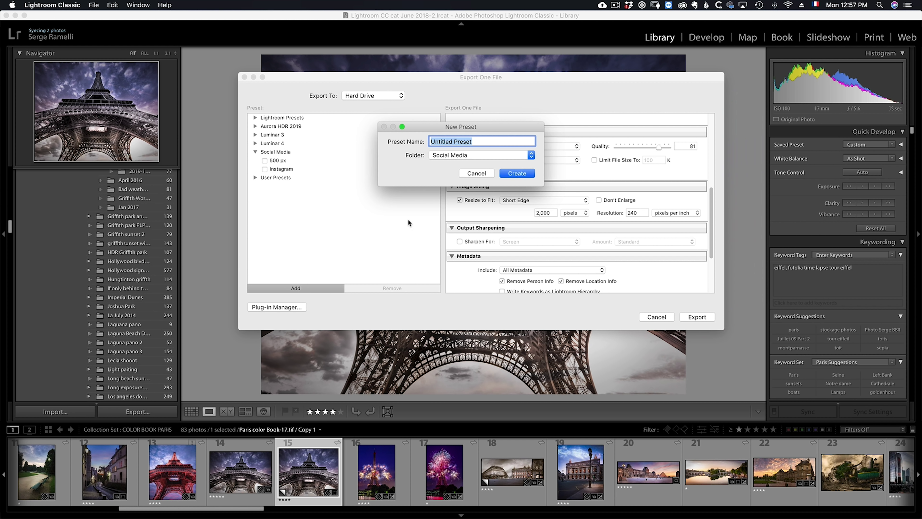
pyautogui.write('Facebook')
pyautogui.press('Return')
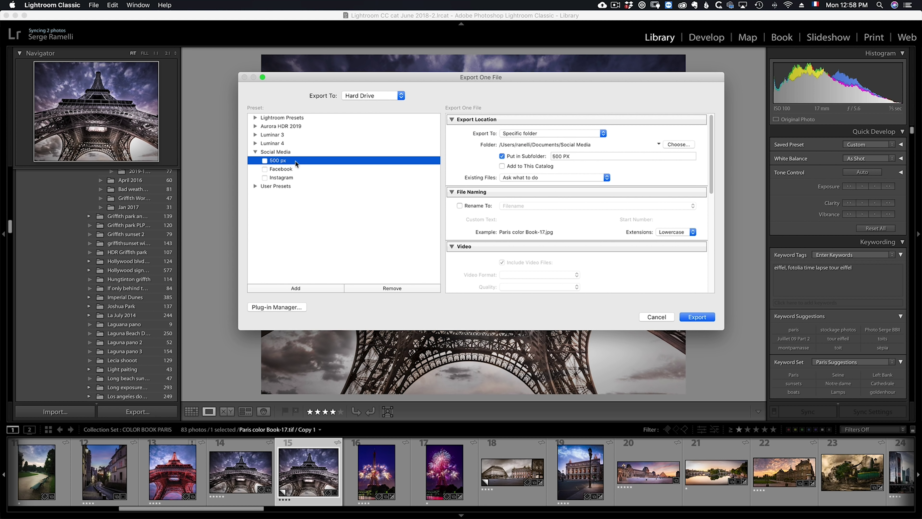
# Export the Eiffel Tower photo with the 500 px, Facebook and Instagram presets at once
pyautogui.click(264, 161)
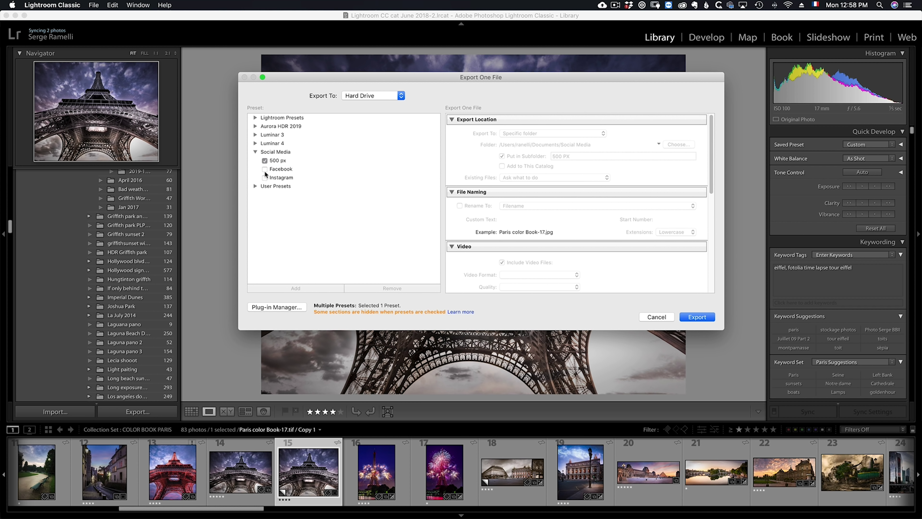
pyautogui.click(264, 169)
pyautogui.click(265, 178)
pyautogui.click(695, 317)
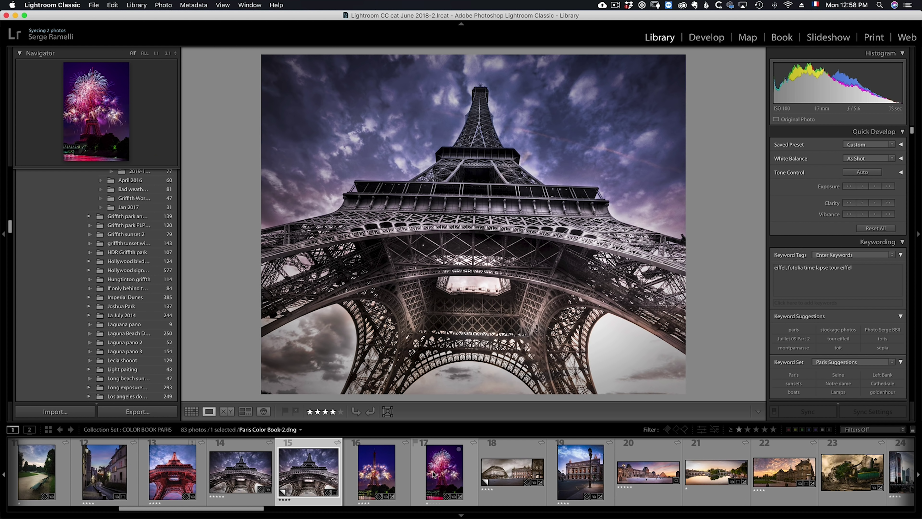
# Export the fireworks Eiffel Tower photo with the same three Social Media presets
pyautogui.click(387, 464)
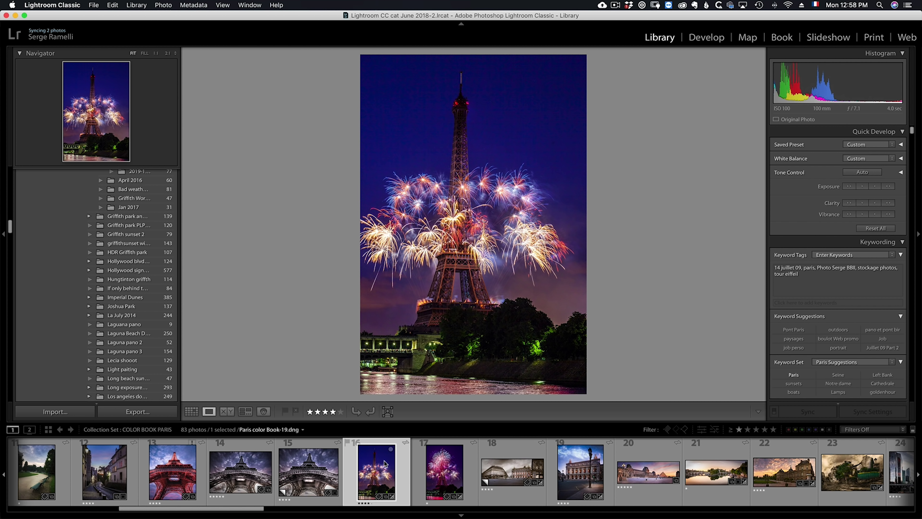
pyautogui.rightClick(386, 465)
pyautogui.moveTo(441, 468)
pyautogui.click(514, 333)
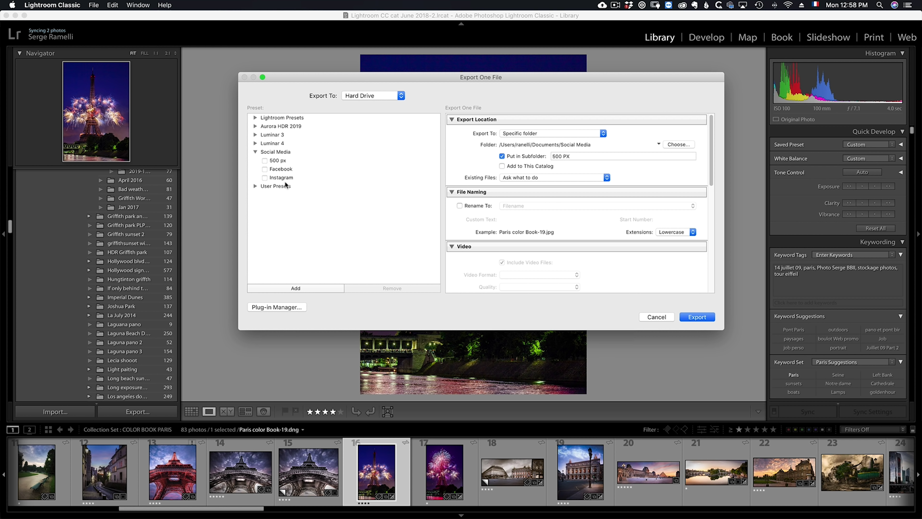
pyautogui.click(265, 161)
pyautogui.click(265, 170)
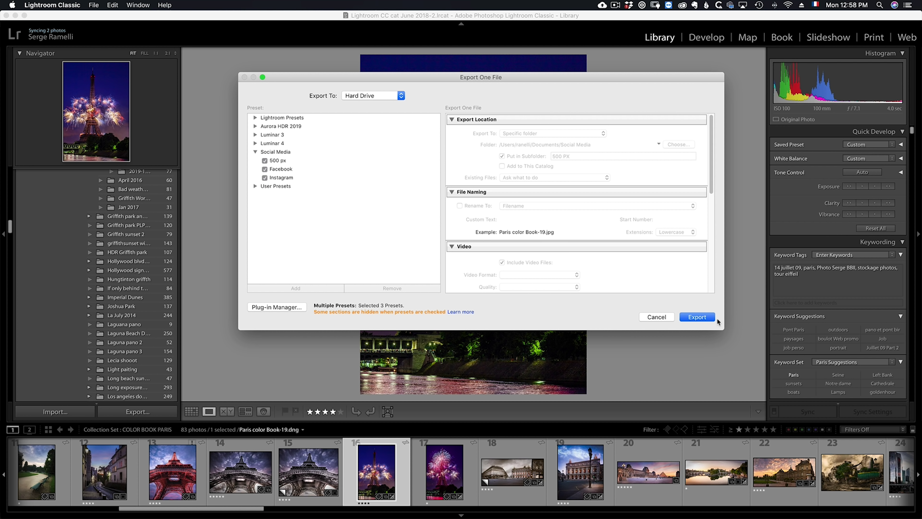
pyautogui.click(709, 317)
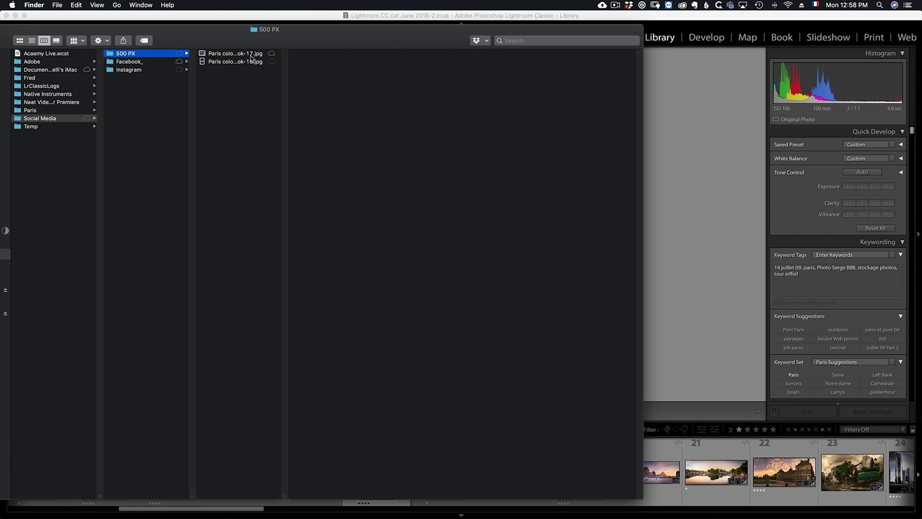
# Inspect Paris color Book-17.jpg and the fireworks JPEG in 500 PX, Facebook_ and Instagram folders
pyautogui.click(244, 60)
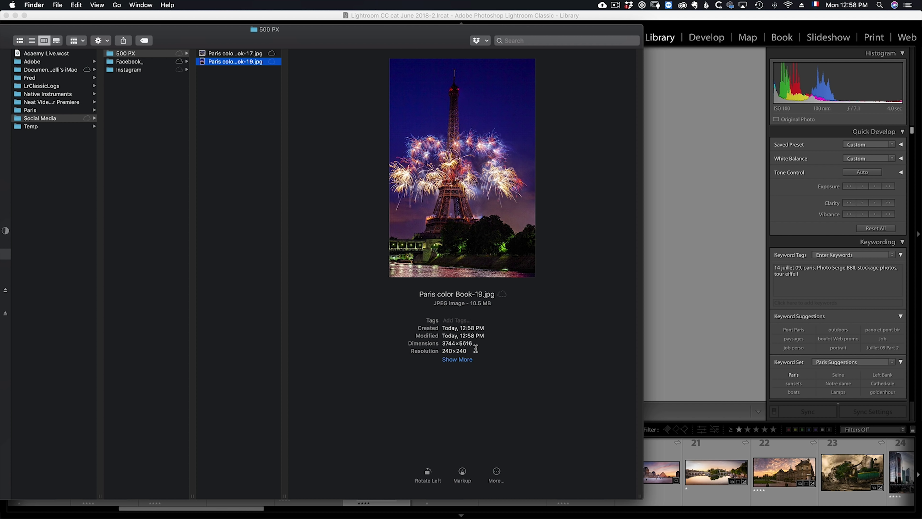
pyautogui.click(242, 54)
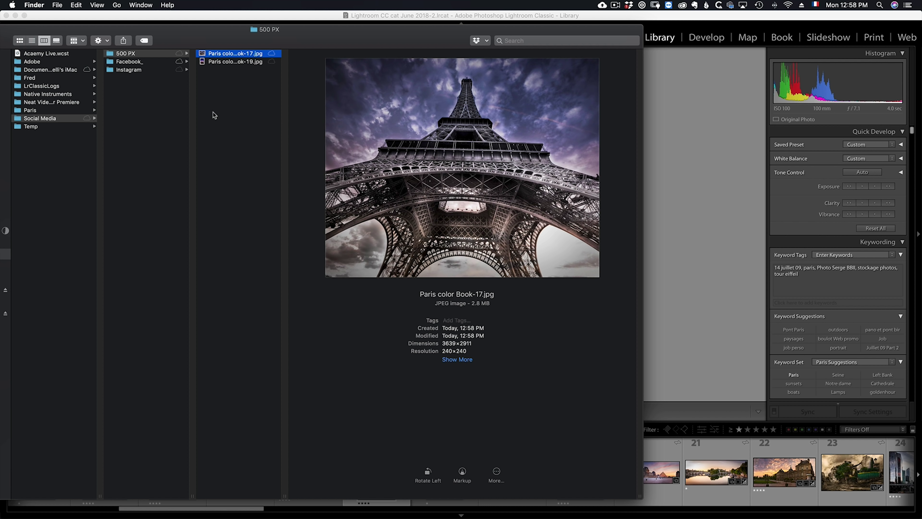
pyautogui.click(124, 62)
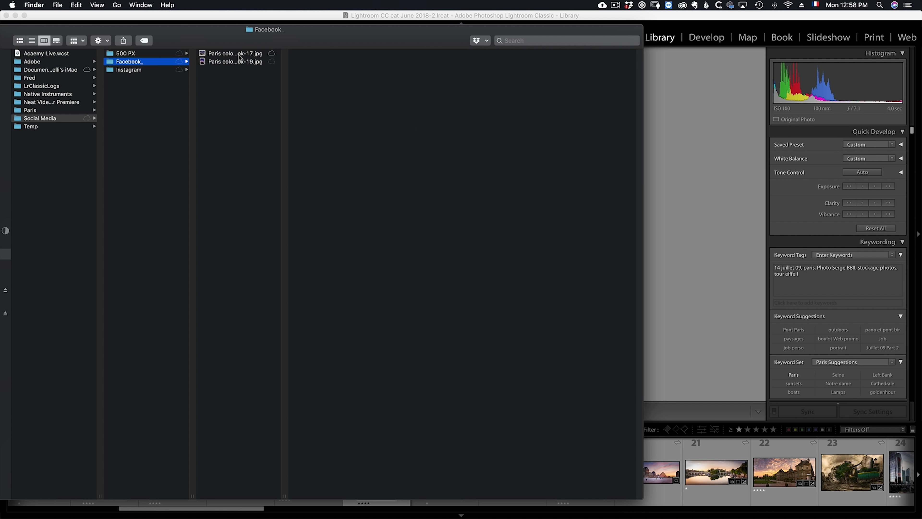
pyautogui.click(239, 55)
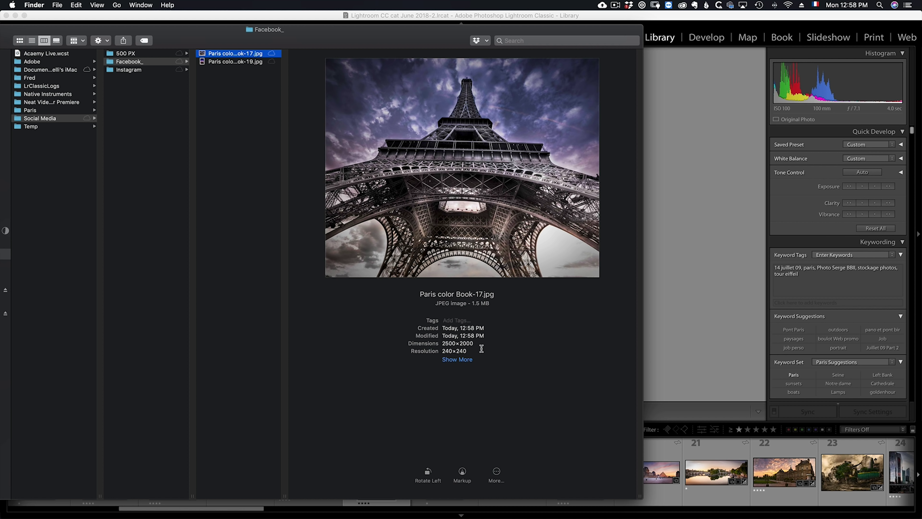
pyautogui.click(249, 62)
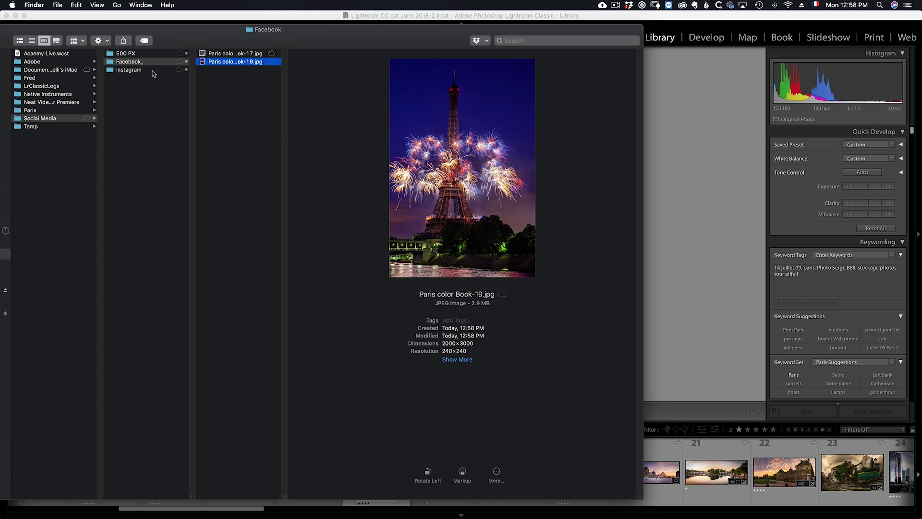
pyautogui.click(149, 71)
pyautogui.click(232, 55)
pyautogui.click(235, 62)
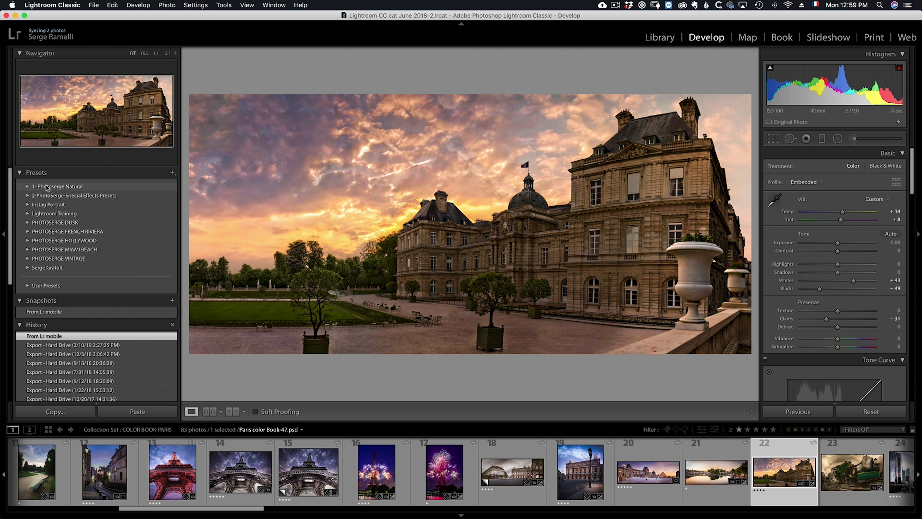
# Export the 1- Photoserge Natural Develop preset group as a zip saved in Social Media
pyautogui.click(27, 186)
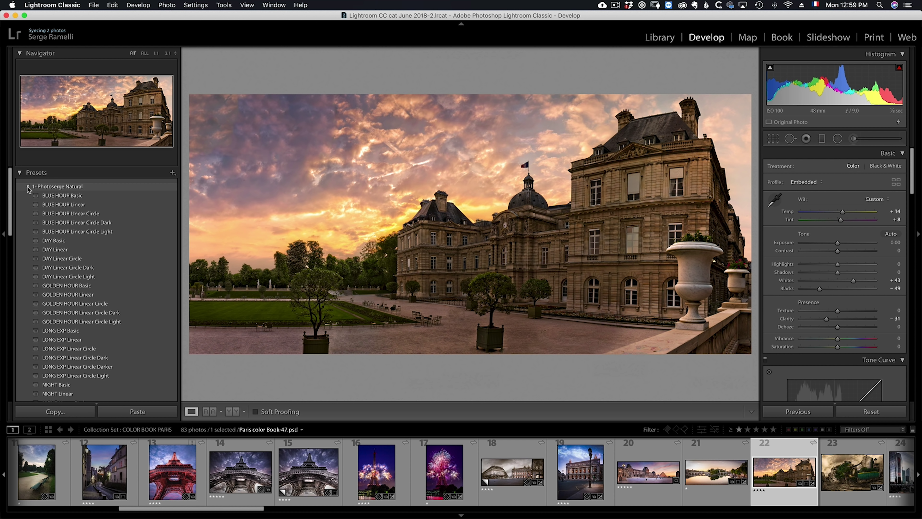
pyautogui.scroll(-2, 9, 202)
pyautogui.scroll(2, 9, 200)
pyautogui.scroll(-4, 10, 196)
pyautogui.scroll(4, 9, 196)
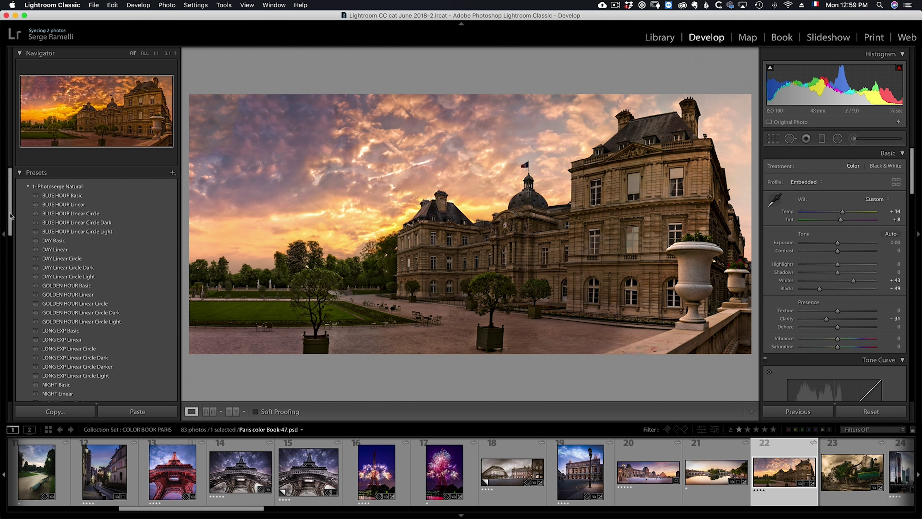
pyautogui.click(28, 187)
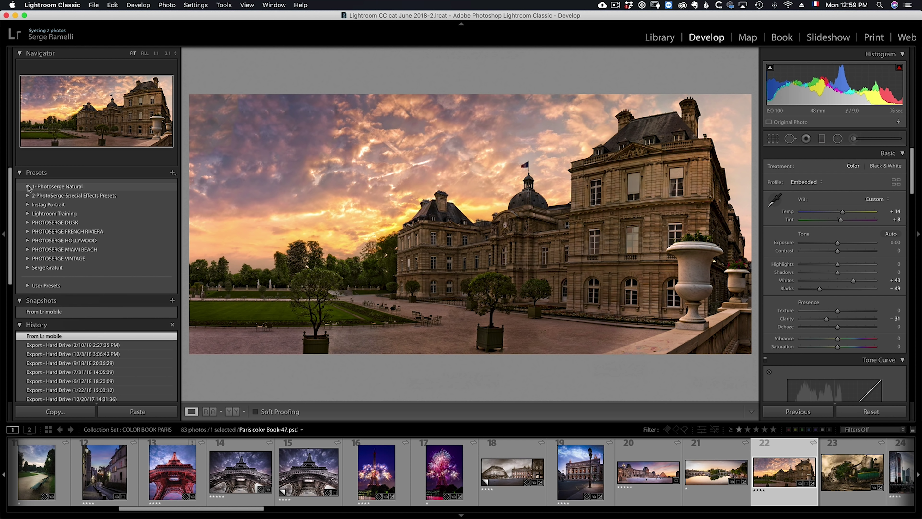
pyautogui.rightClick(39, 188)
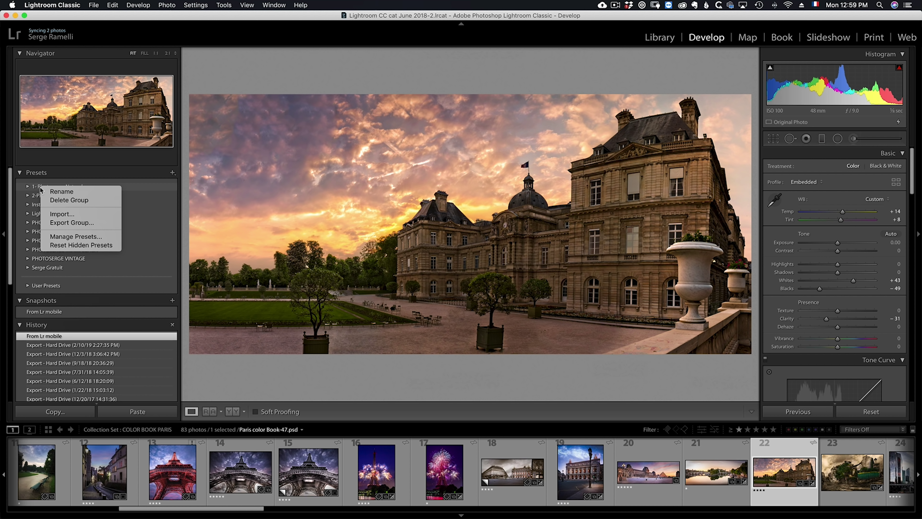
pyautogui.click(66, 223)
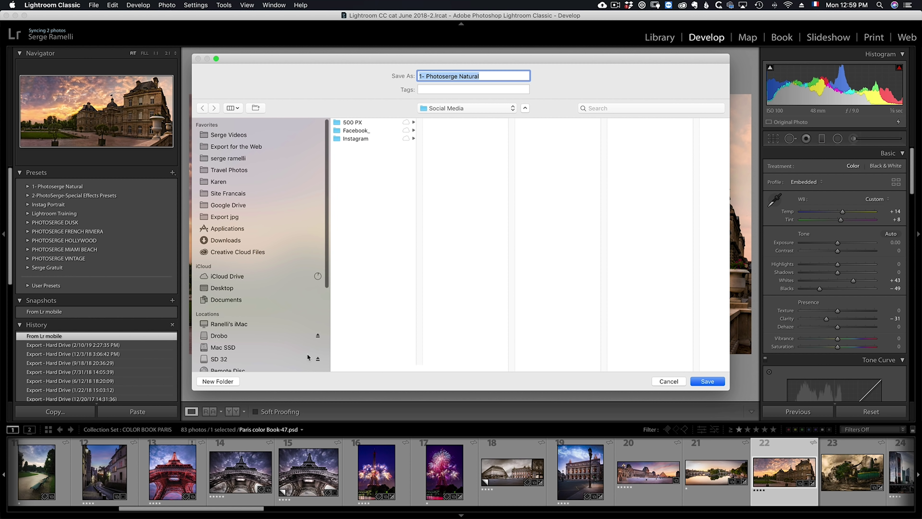
pyautogui.click(714, 381)
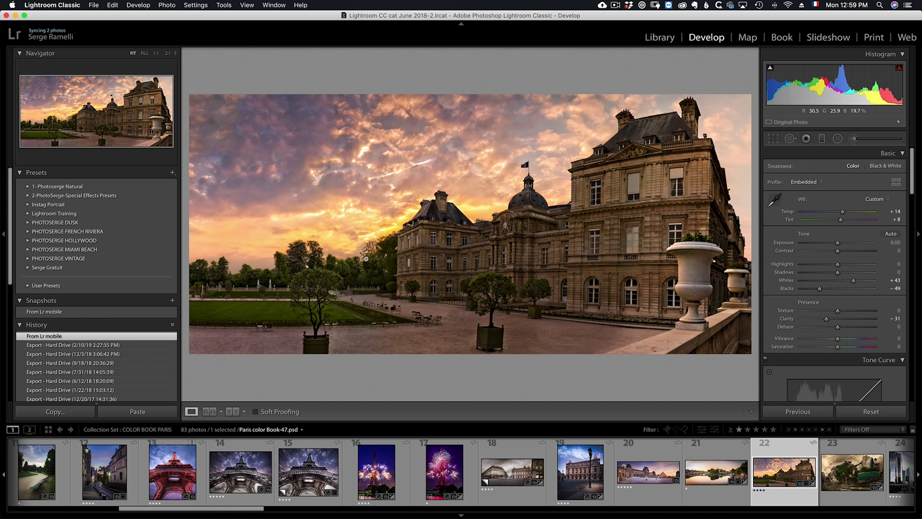
pyautogui.press('super+Tab')
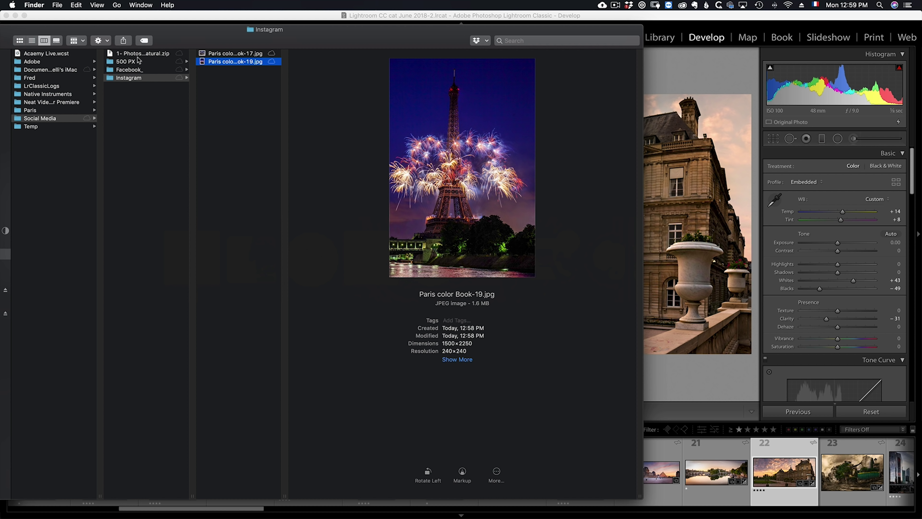
# Expand 1- Photoserge Natural.zip in Social Media into a folder of .xmp presets
pyautogui.click(139, 55)
pyautogui.doubleClick(110, 54)
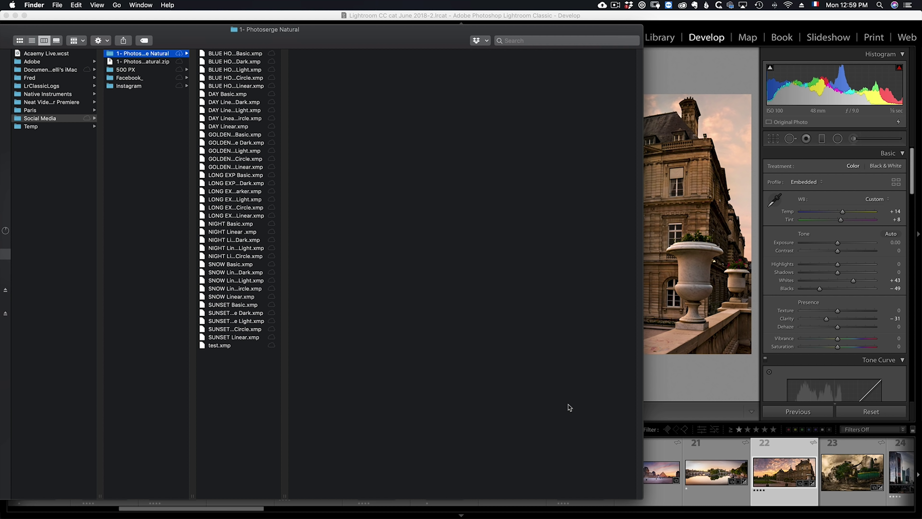
pyautogui.press('super+Tab')
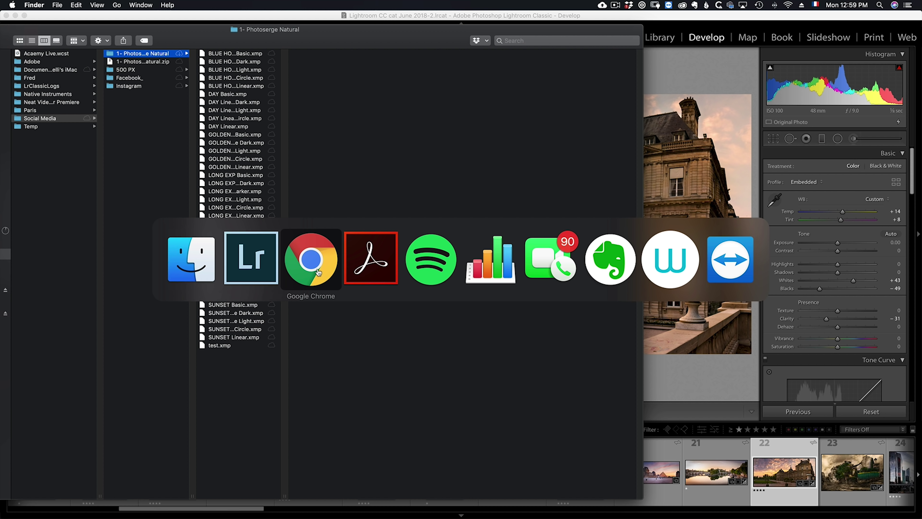
# Revert the street photo to its Contrast history state and clear every history step above it
pyautogui.click(311, 270)
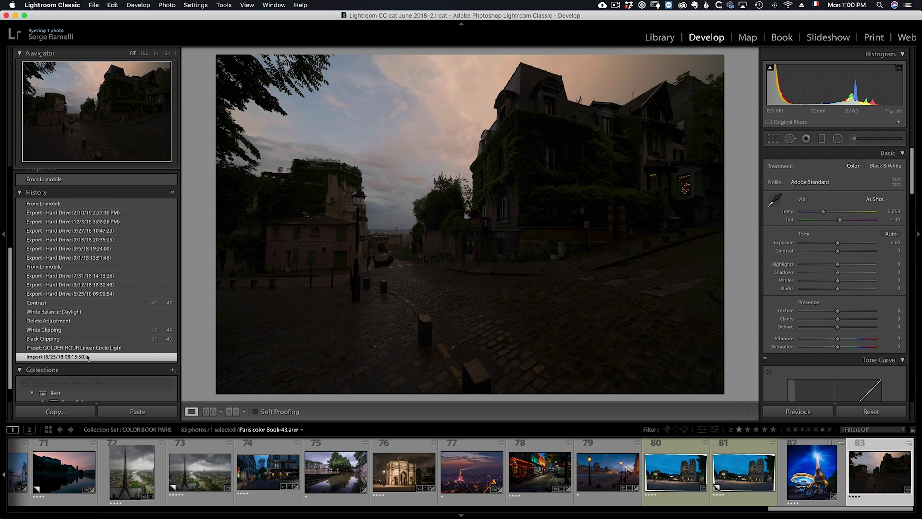
pyautogui.click(87, 348)
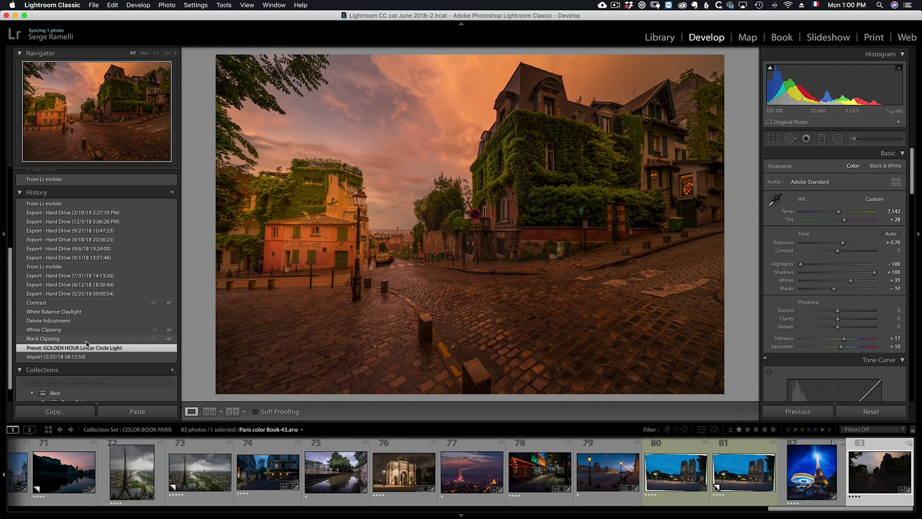
pyautogui.click(75, 302)
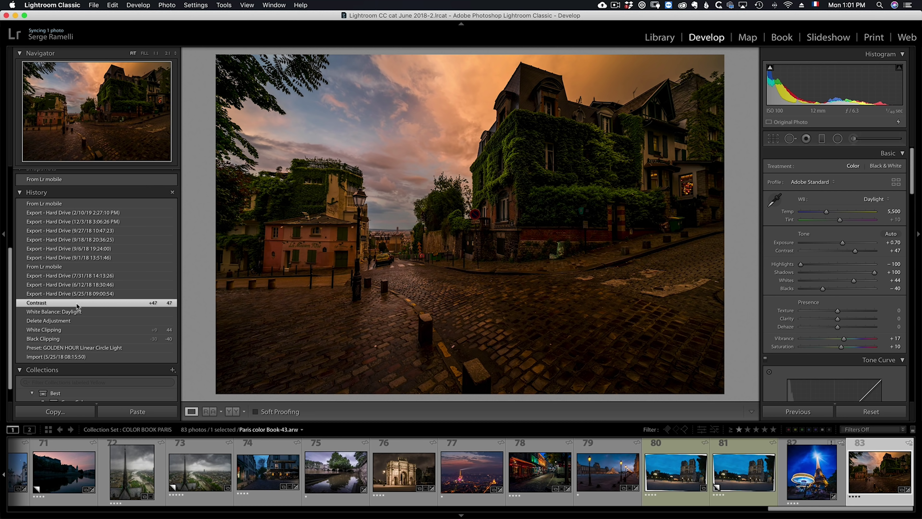
pyautogui.rightClick(76, 304)
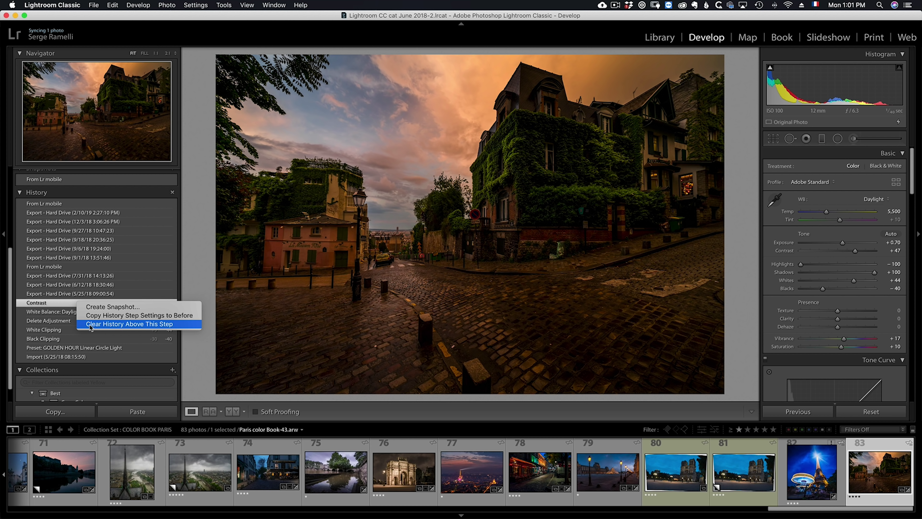
pyautogui.click(157, 325)
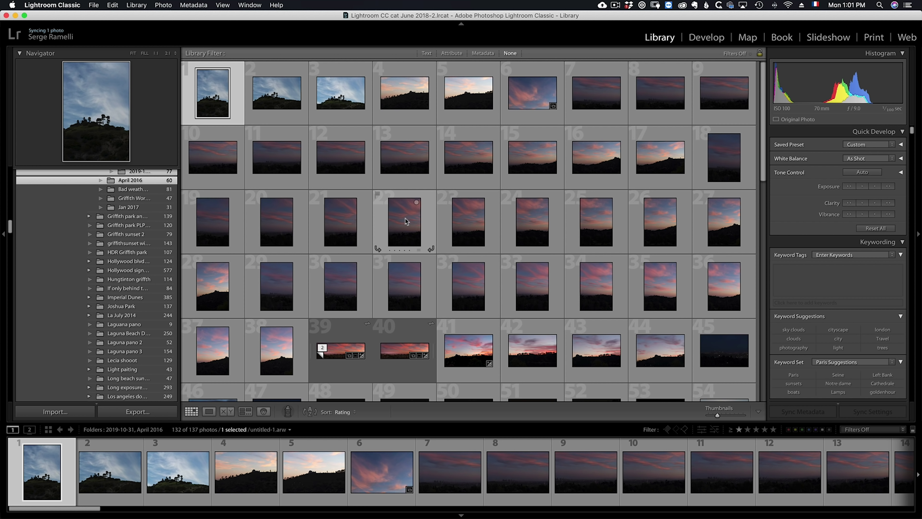
# Add sunset photos 12, 14, 15, 16 and 17 to the selection, then call up the delete/remove prompt for all six
pyautogui.keyDown('super'); pyautogui.click(344, 160); pyautogui.keyUp('super')
pyautogui.keyDown('super'); pyautogui.click(469, 160); pyautogui.keyUp('super')
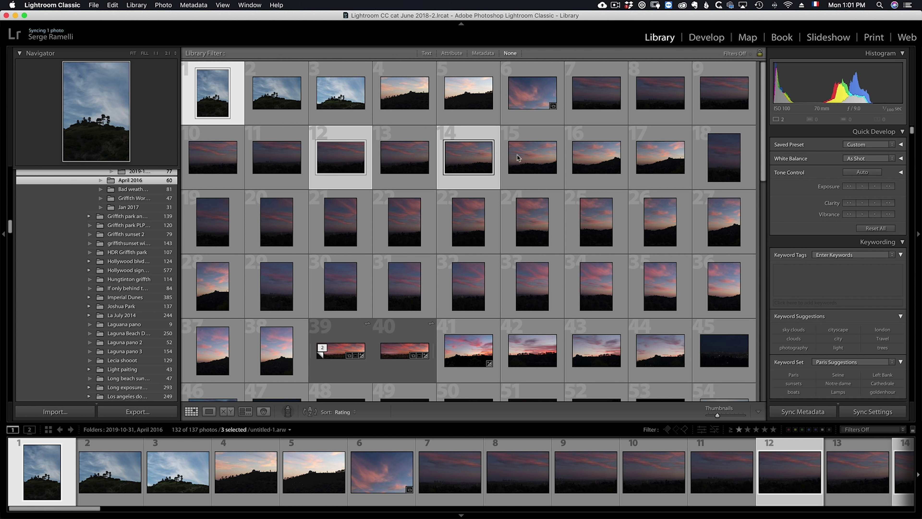
pyautogui.keyDown('super'); pyautogui.click(532, 160); pyautogui.keyUp('super')
pyautogui.keyDown('super'); pyautogui.click(596, 160); pyautogui.keyUp('super')
pyautogui.keyDown('super'); pyautogui.click(649, 164); pyautogui.keyUp('super')
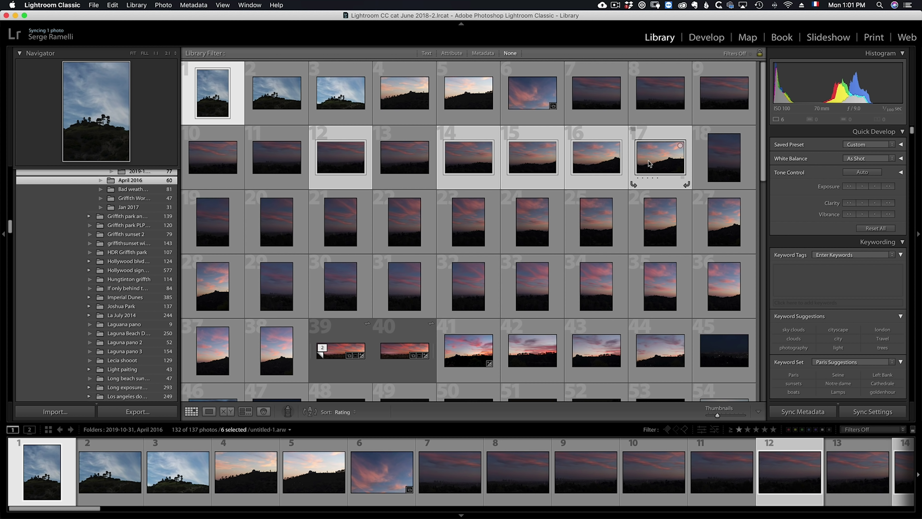
pyautogui.press('Delete')
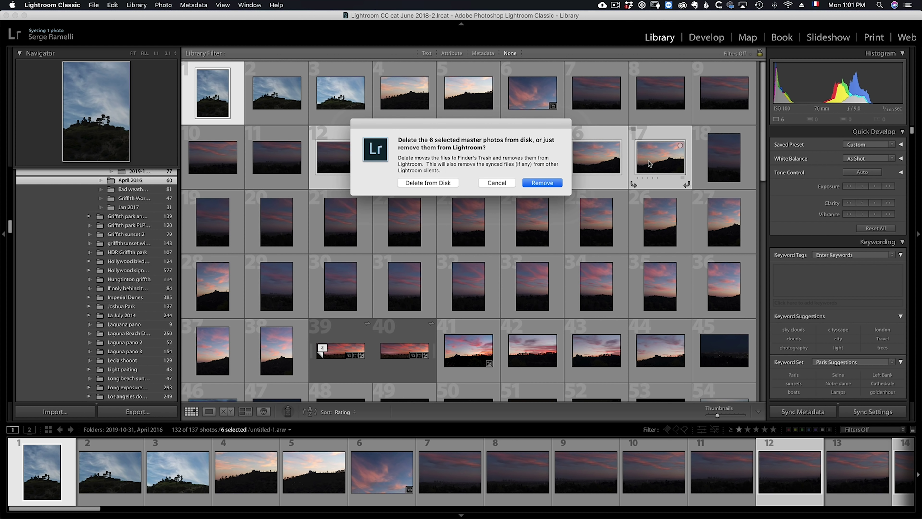